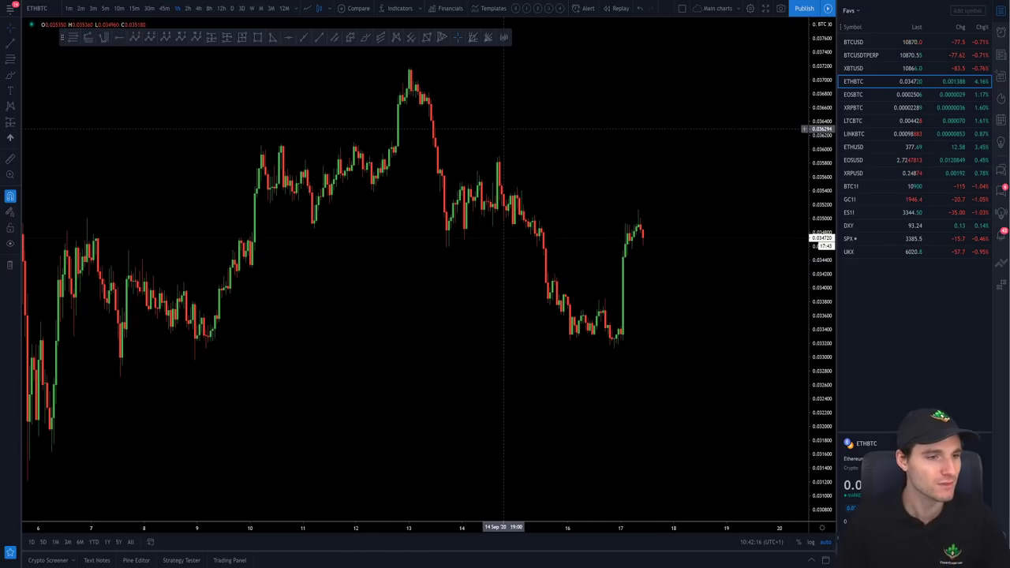
click(367, 40)
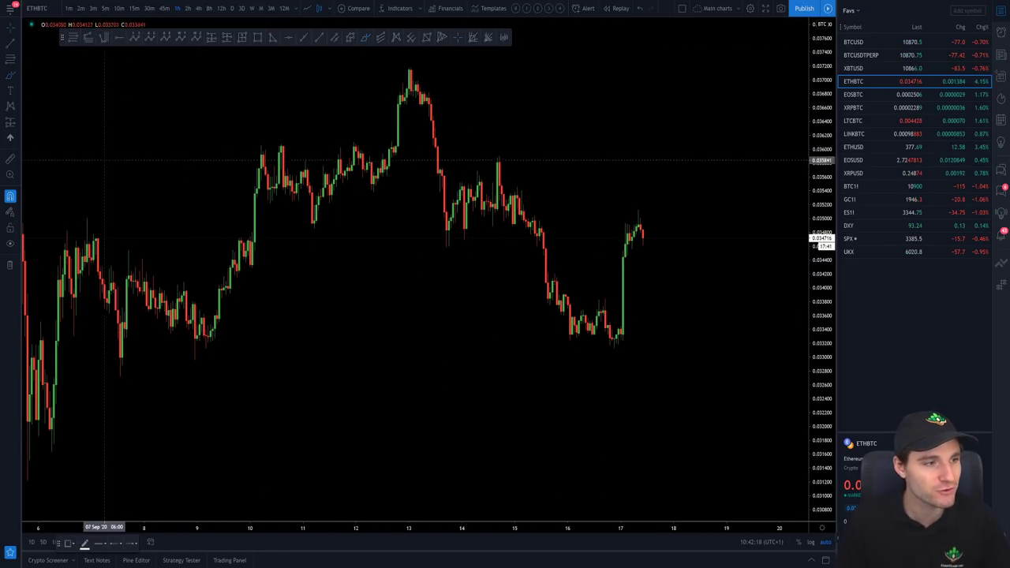
mouse_move(224, 216)
mouse_down()
mouse_move(284, 141)
mouse_move(298, 167)
mouse_move(365, 102)
mouse_move(448, 93)
mouse_move(456, 125)
mouse_up()
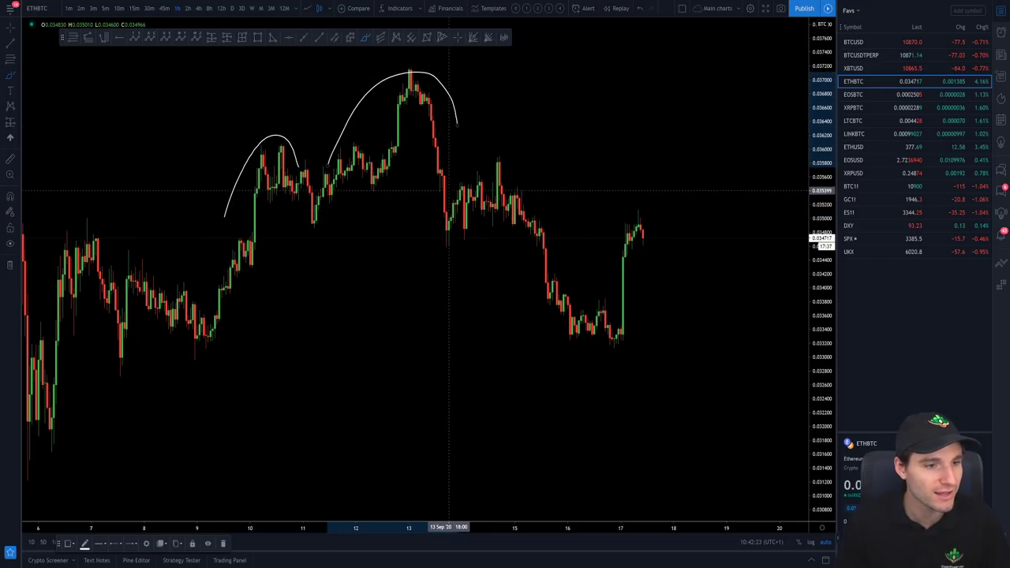
mouse_move(454, 183)
mouse_down()
mouse_move(505, 142)
mouse_move(543, 186)
mouse_up()
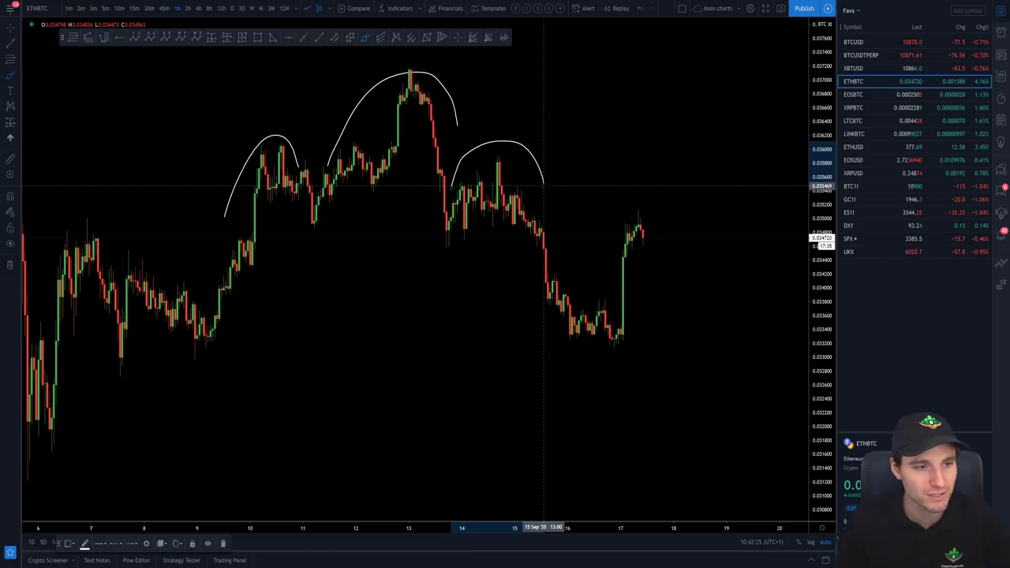
key(ctrl+z)
key(ctrl+z)
key(ctrl+z)
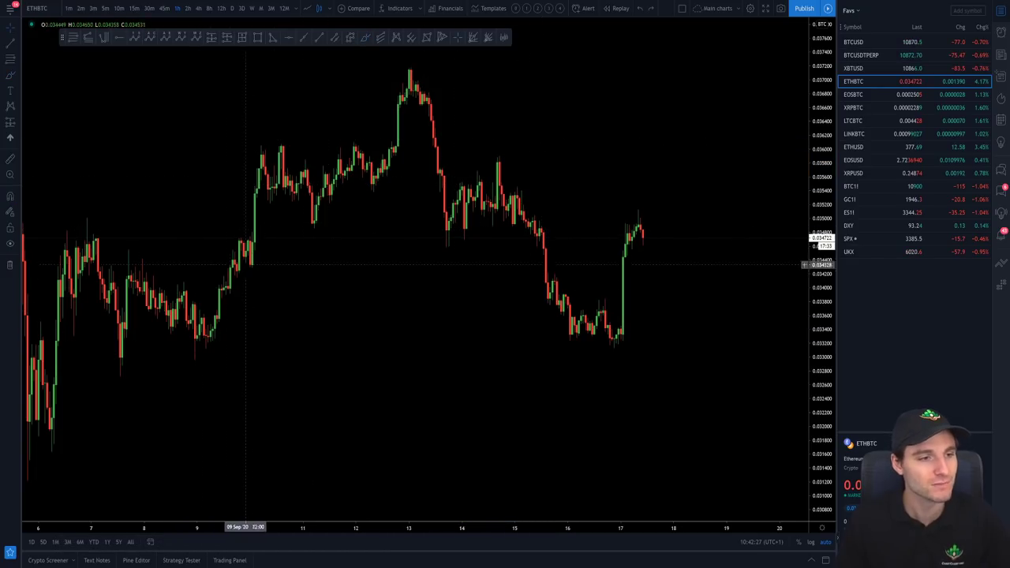
Draw the lower wedge trend line from the Sep 9 low and the upper one from the Sep 6 high
click(319, 37)
click(195, 357)
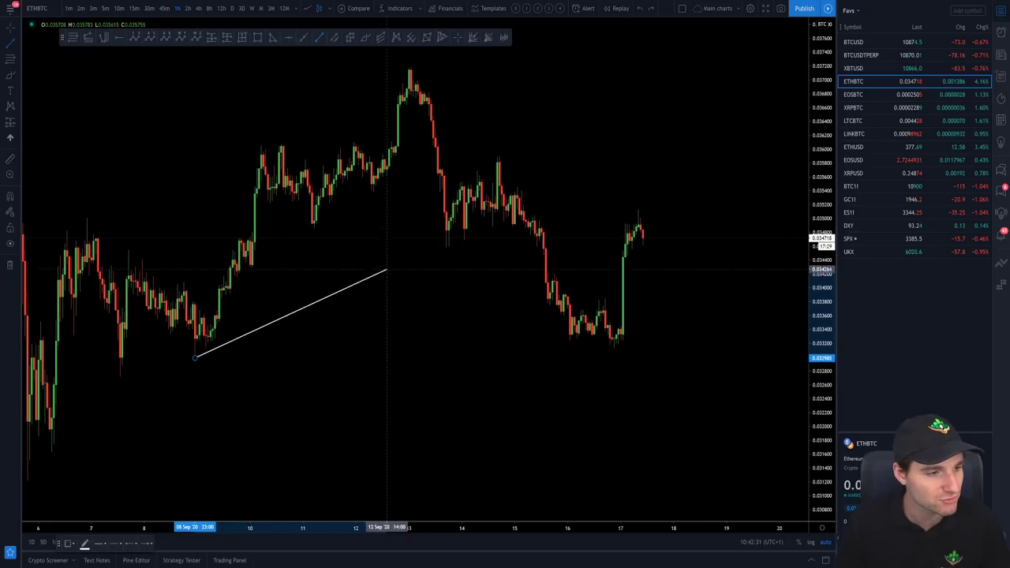
click(475, 97)
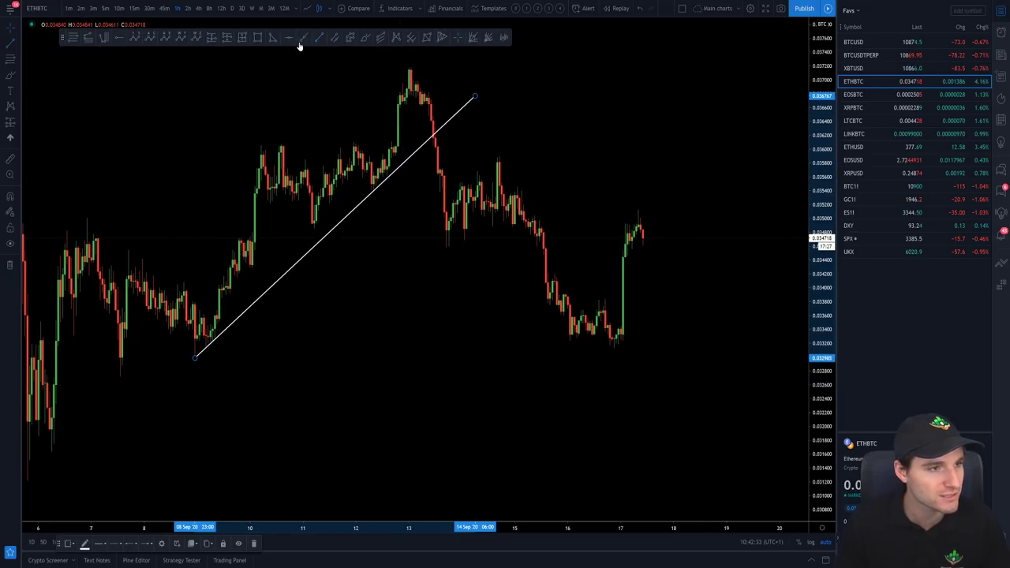
click(319, 37)
click(85, 219)
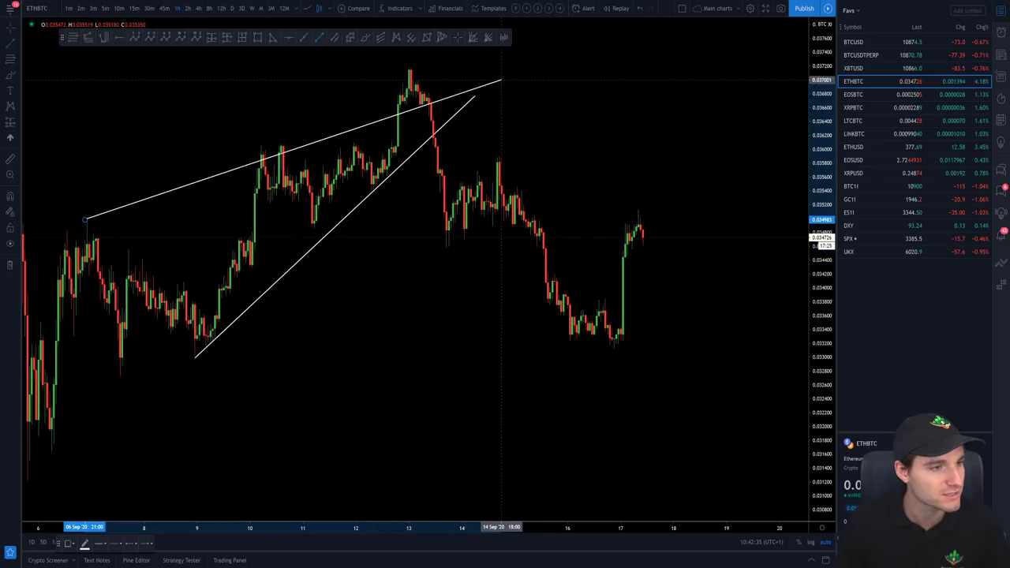
click(487, 53)
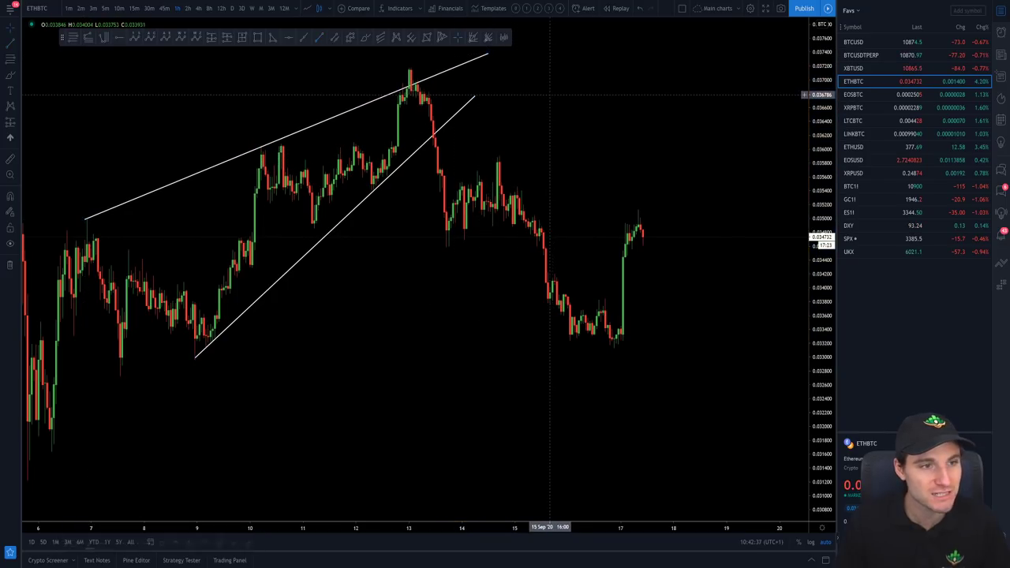
Sketch freehand marks around the peak and the price drop, then undo both strokes
click(365, 37)
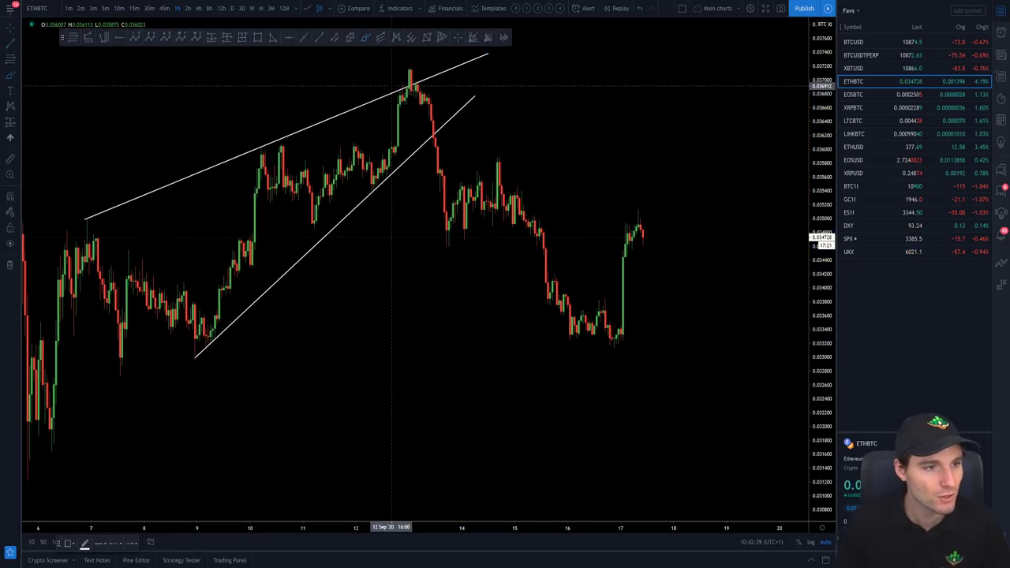
mouse_move(399, 85)
mouse_down()
mouse_move(406, 64)
mouse_move(412, 80)
mouse_up()
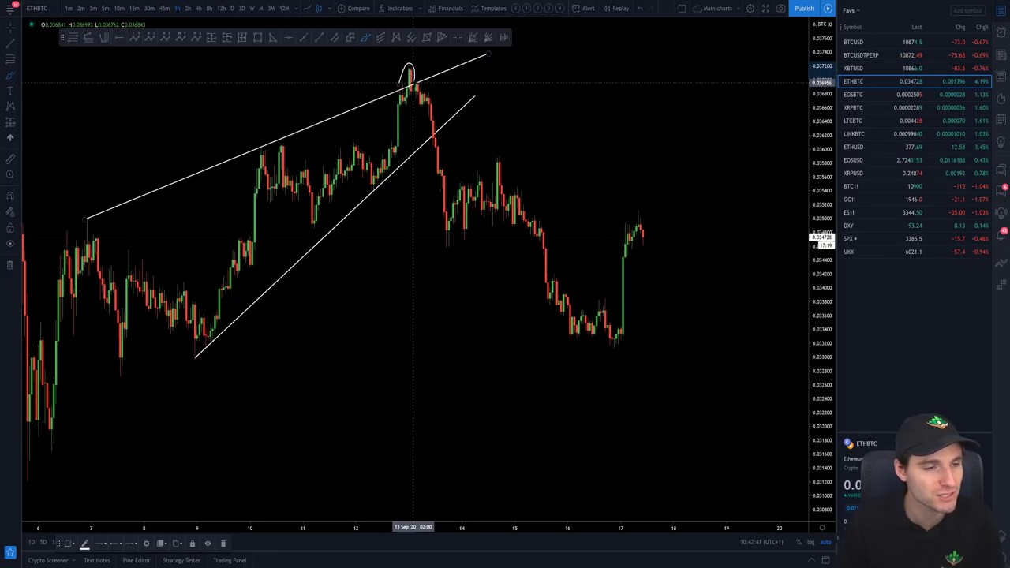
key(ctrl+z)
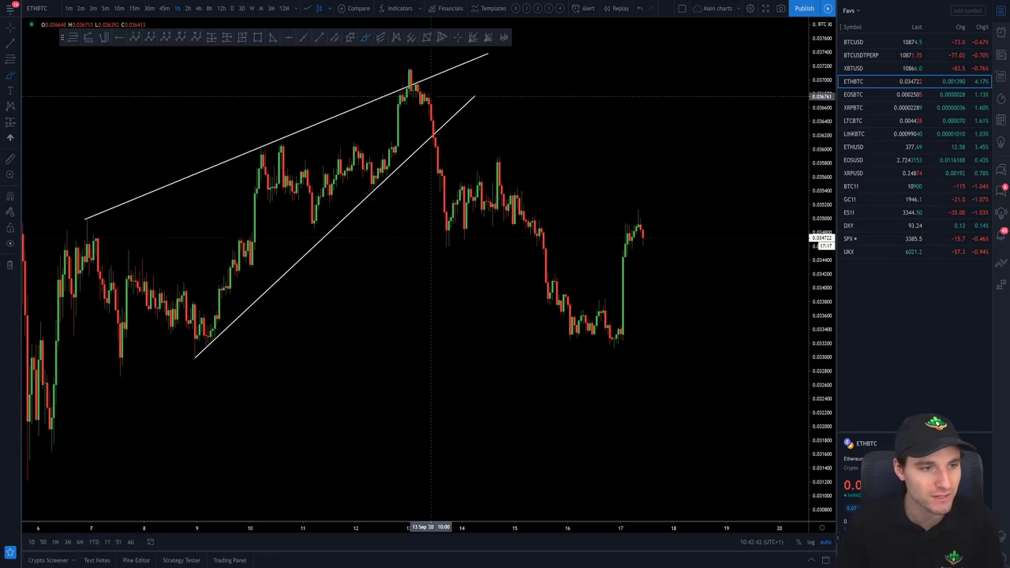
mouse_move(431, 97)
mouse_down()
mouse_move(450, 216)
mouse_move(435, 190)
mouse_move(428, 103)
mouse_up()
key(ctrl+z)
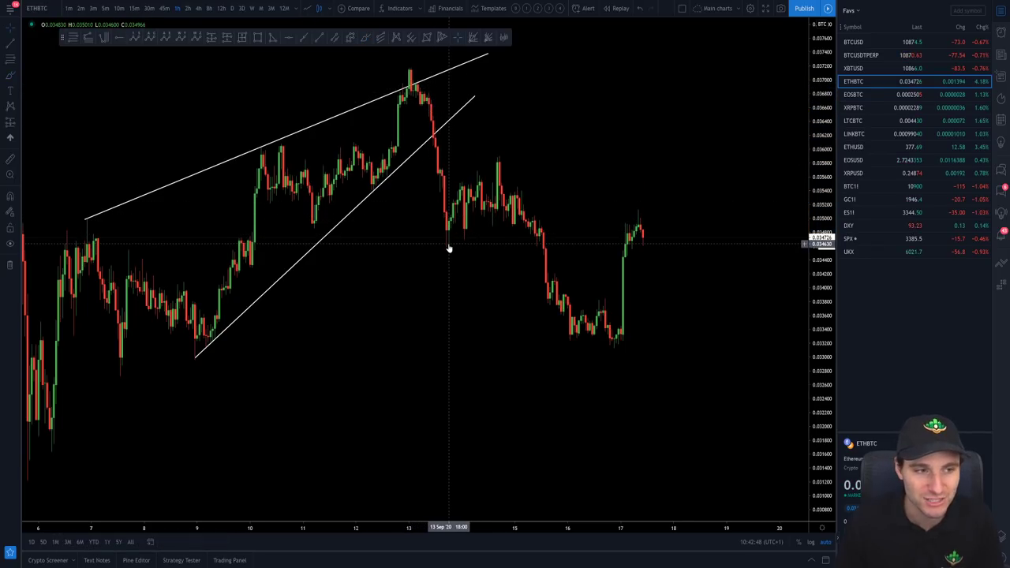
Place Elliott impulse labels on the swing points, ending wave 5 at the 13 September peak and moving wave 4 to the pullback low
click(134, 37)
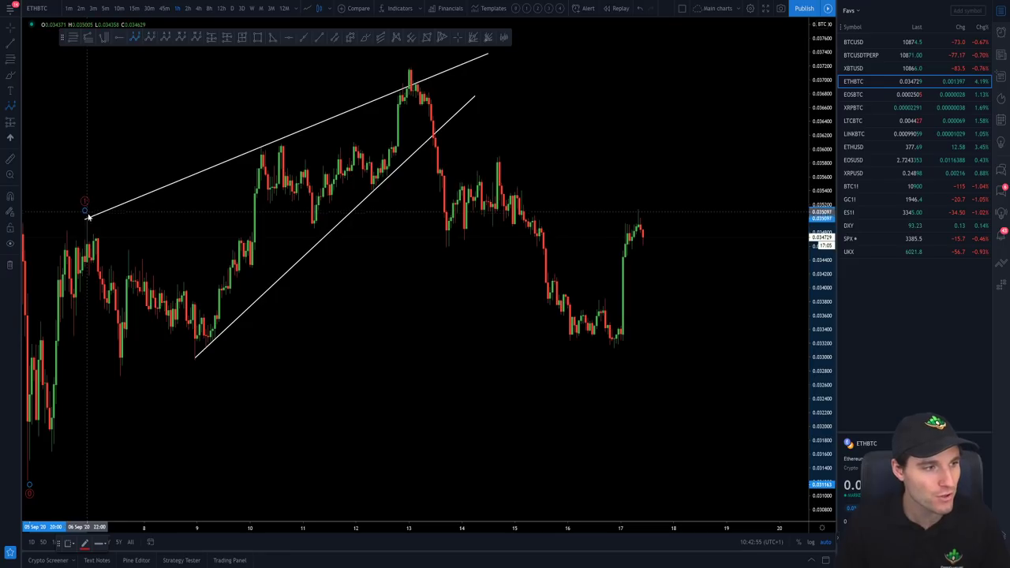
click(201, 365)
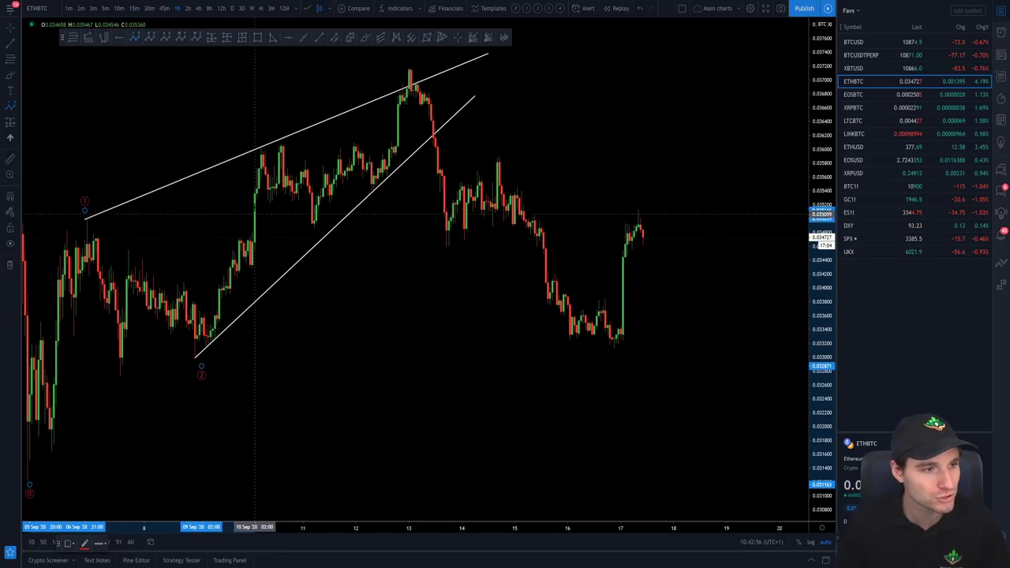
click(258, 140)
click(369, 208)
click(409, 61)
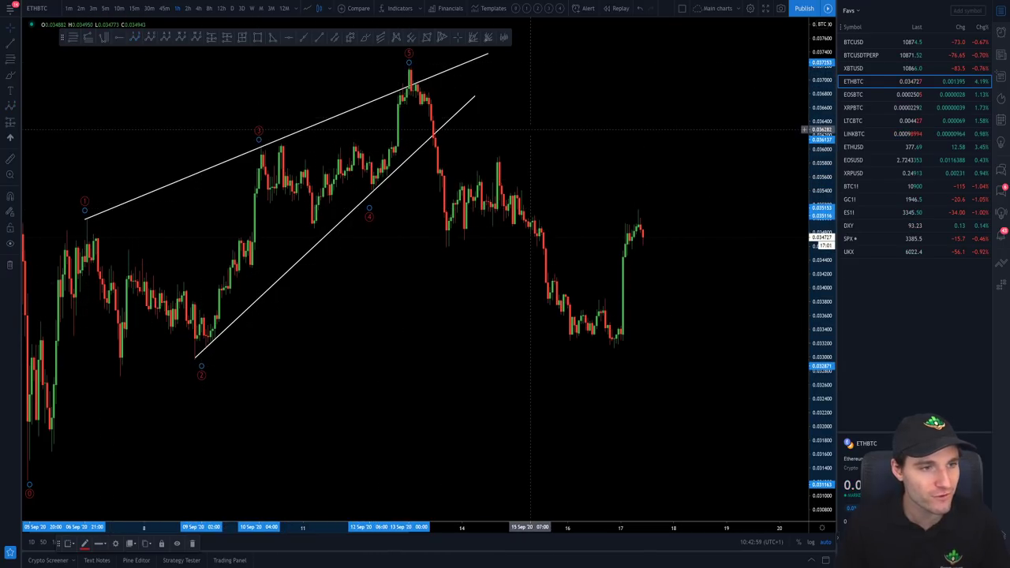
drag(368, 212, 310, 237)
key(Escape)
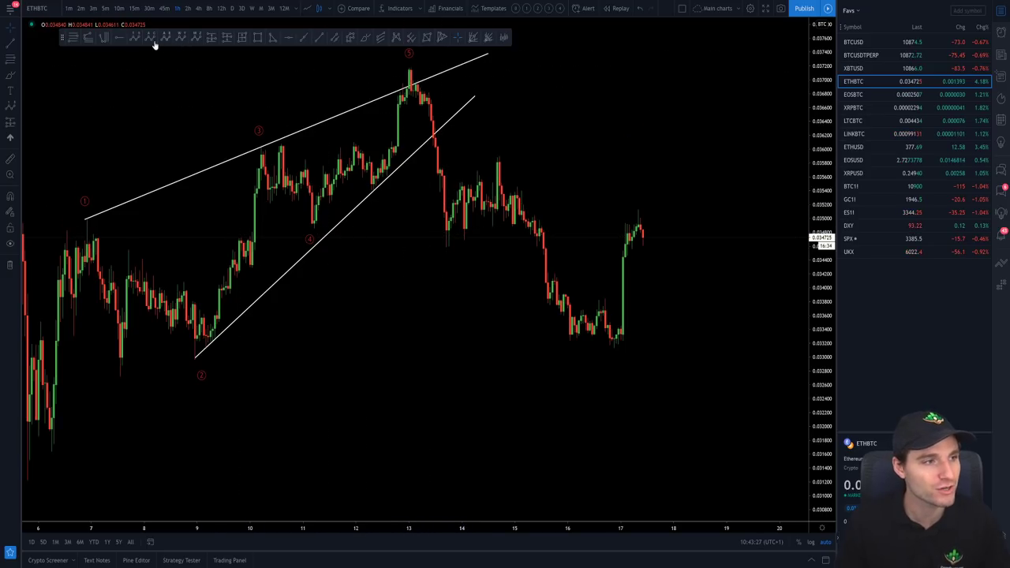
click(321, 38)
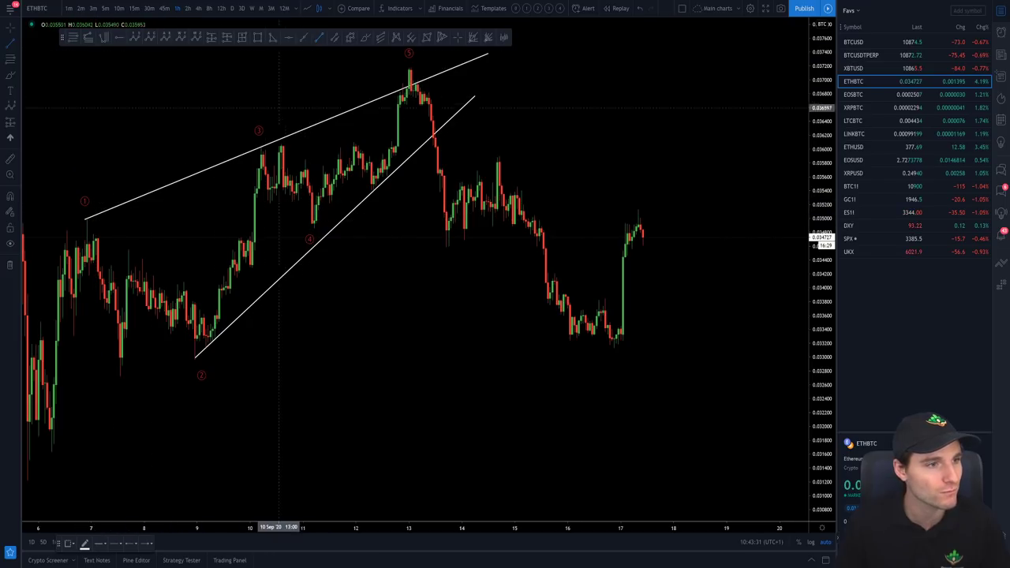
drag(296, 228, 731, 228)
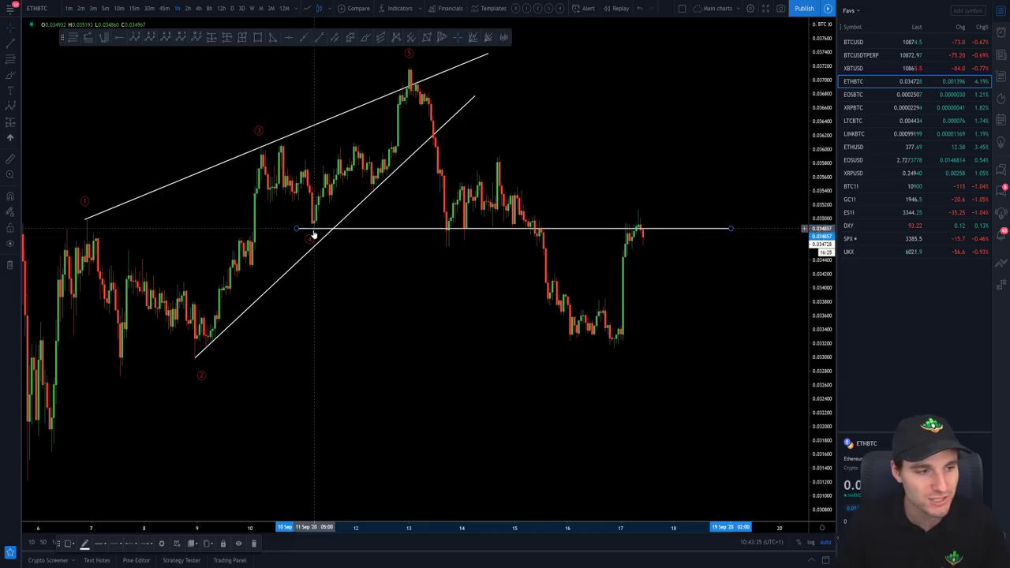
key(Delete)
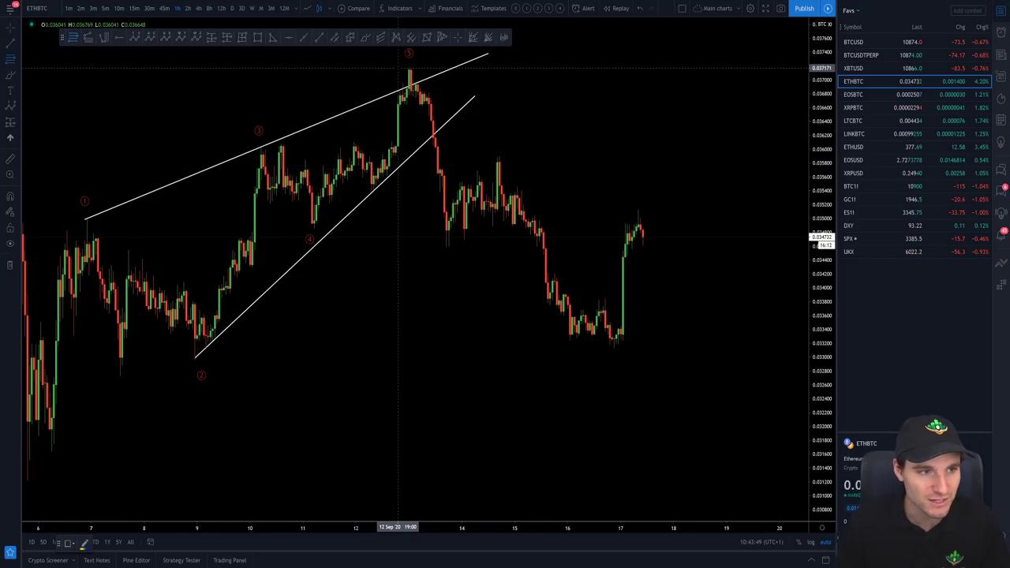
Draw a fib retracement from the wave 5 high to the post-breakdown low, with 0.5 at 0.035882
click(399, 68)
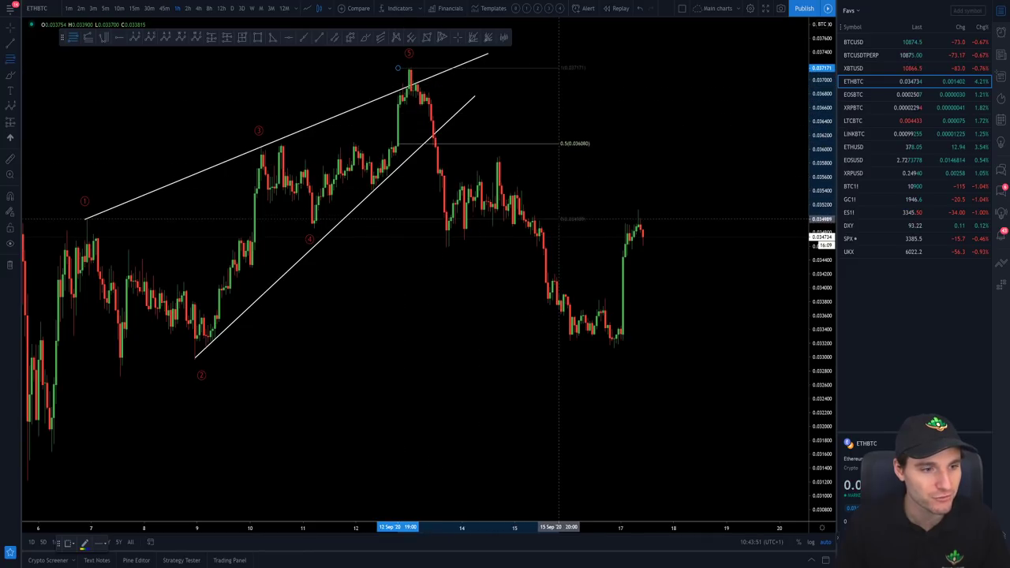
click(536, 246)
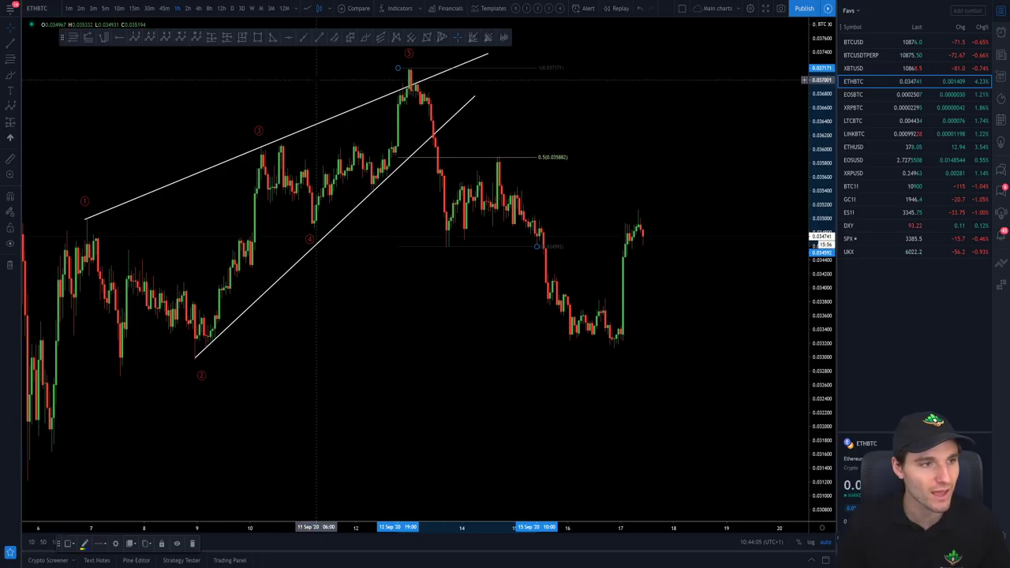
scroll(34, 291, down, 2)
scroll(34, 291, up, 2)
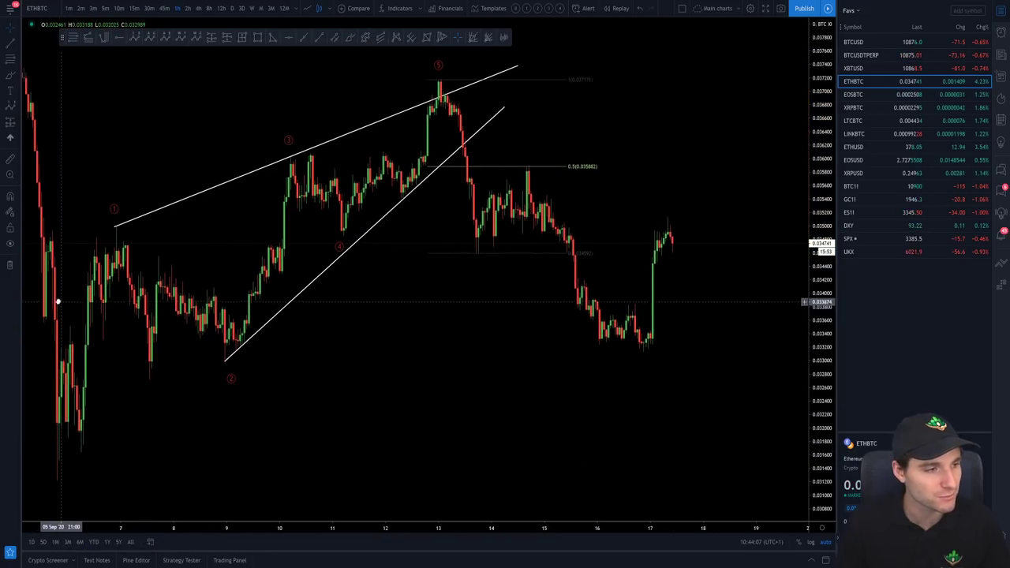
click(350, 38)
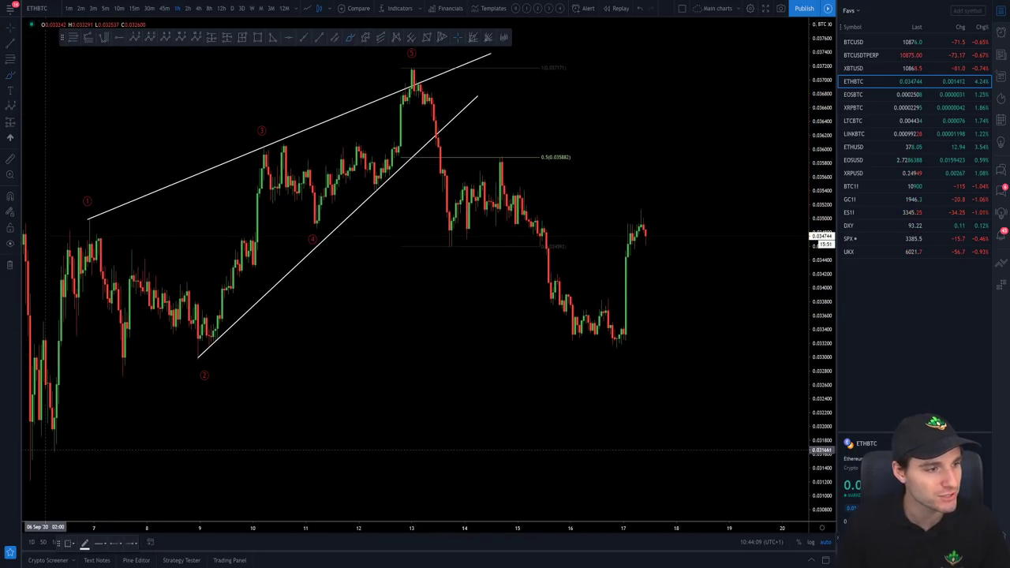
mouse_move(36, 470)
mouse_down()
mouse_move(92, 227)
mouse_move(210, 341)
mouse_move(251, 193)
mouse_move(304, 154)
mouse_move(381, 186)
mouse_up()
drag(406, 119, 421, 69)
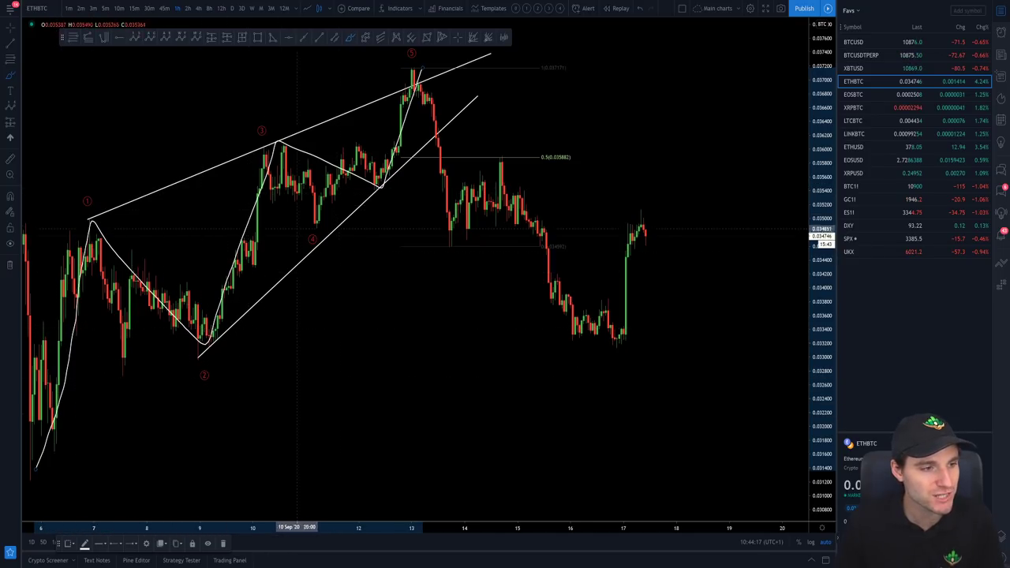
key(Delete)
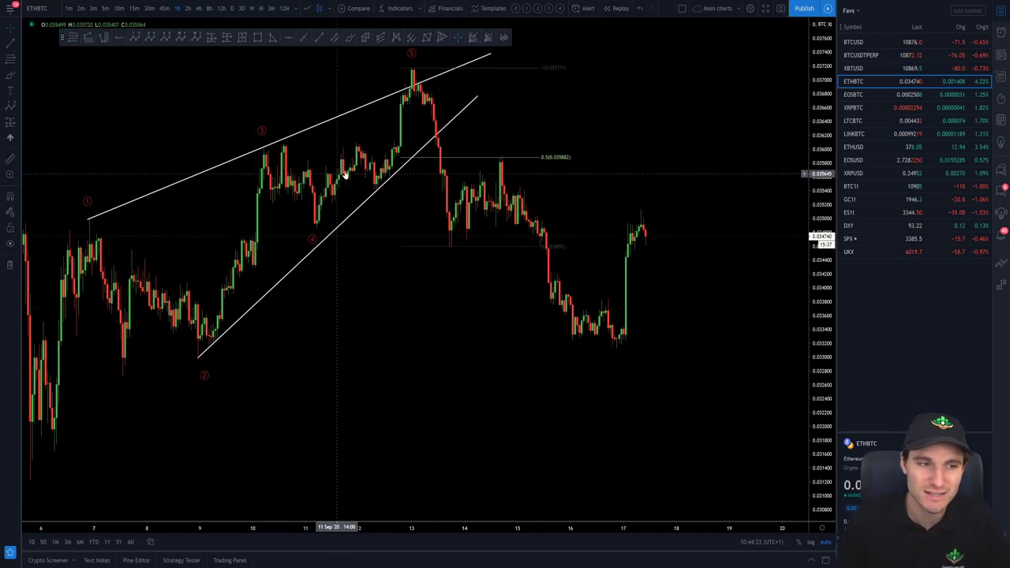
click(358, 38)
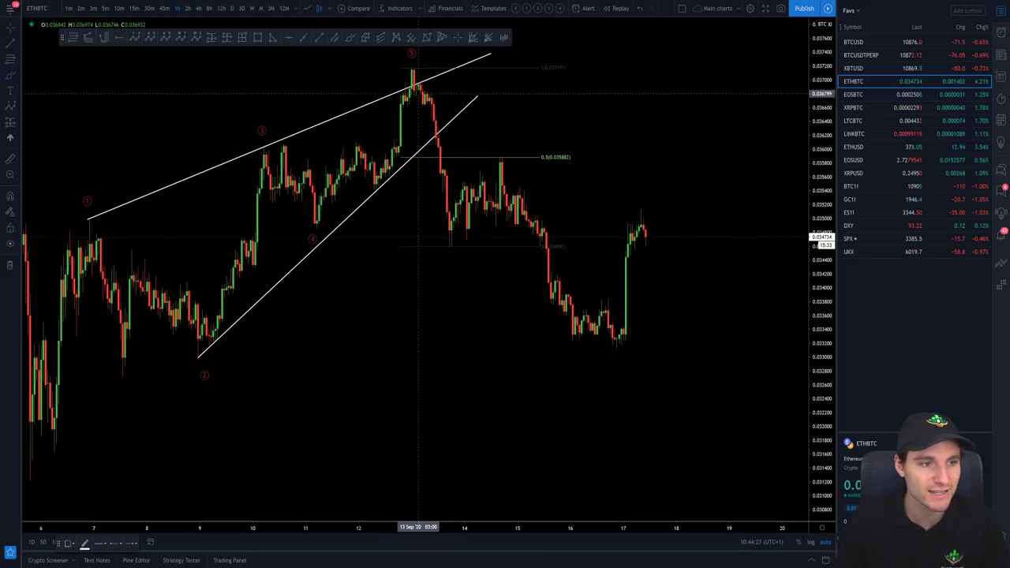
click(431, 129)
drag(432, 130, 450, 235)
key(ctrl+z)
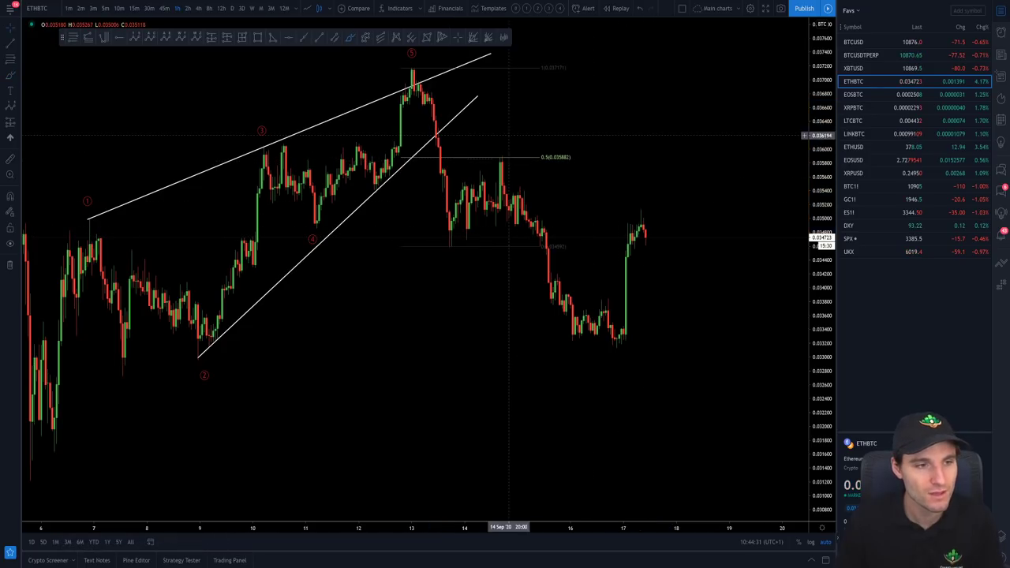
scroll(601, 227, right, 3)
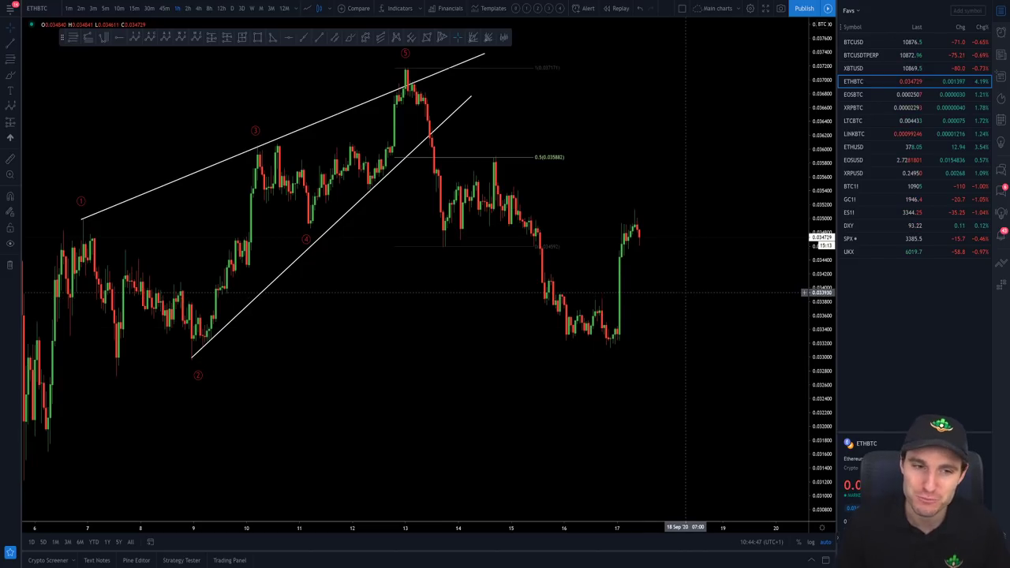
Delete a trial fib, then draw a retracement from the lower-left low to the wave 5 high
click(69, 40)
click(641, 181)
click(708, 117)
right_click(707, 117)
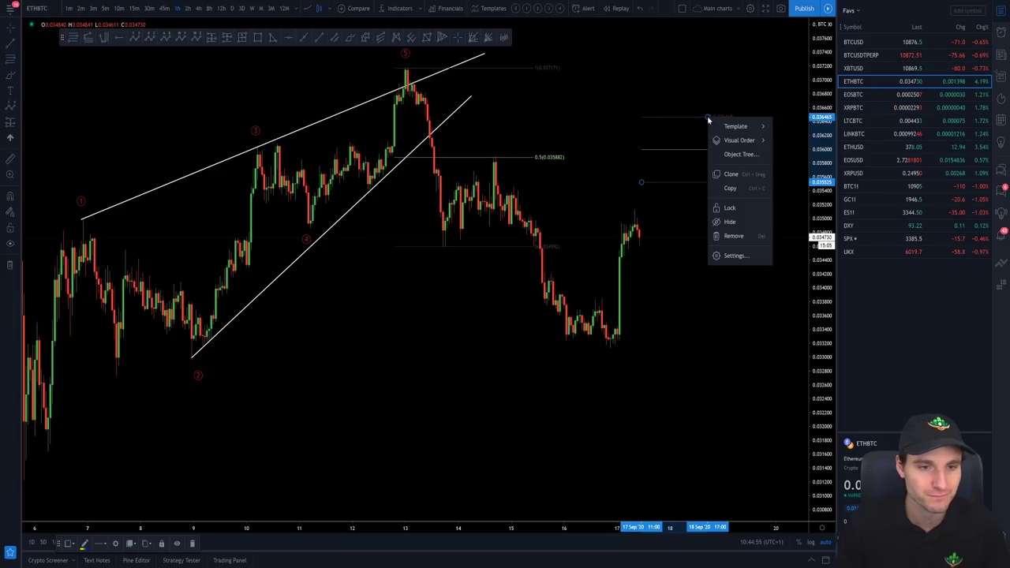
mouse_move(736, 127)
click(797, 203)
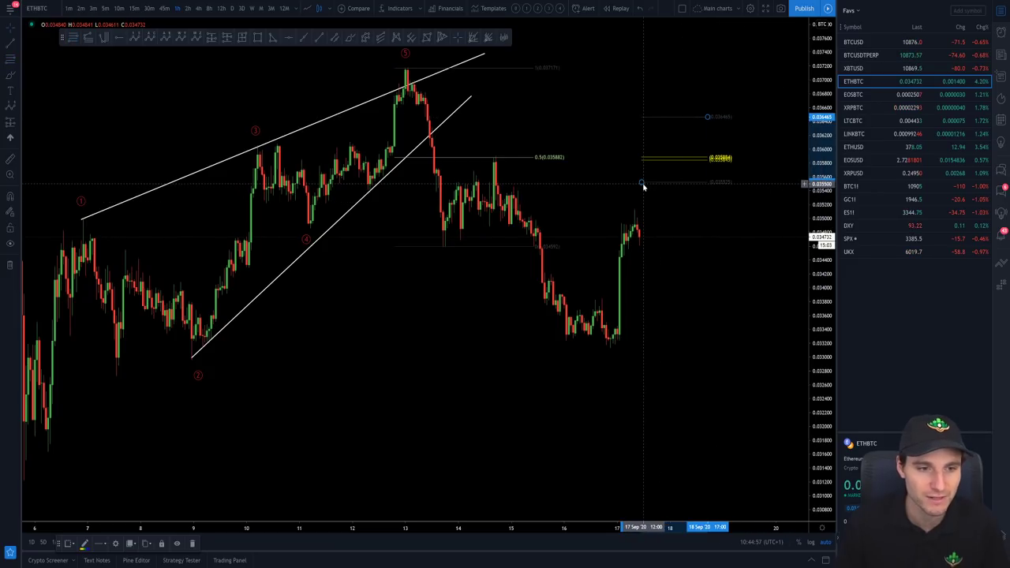
key(Delete)
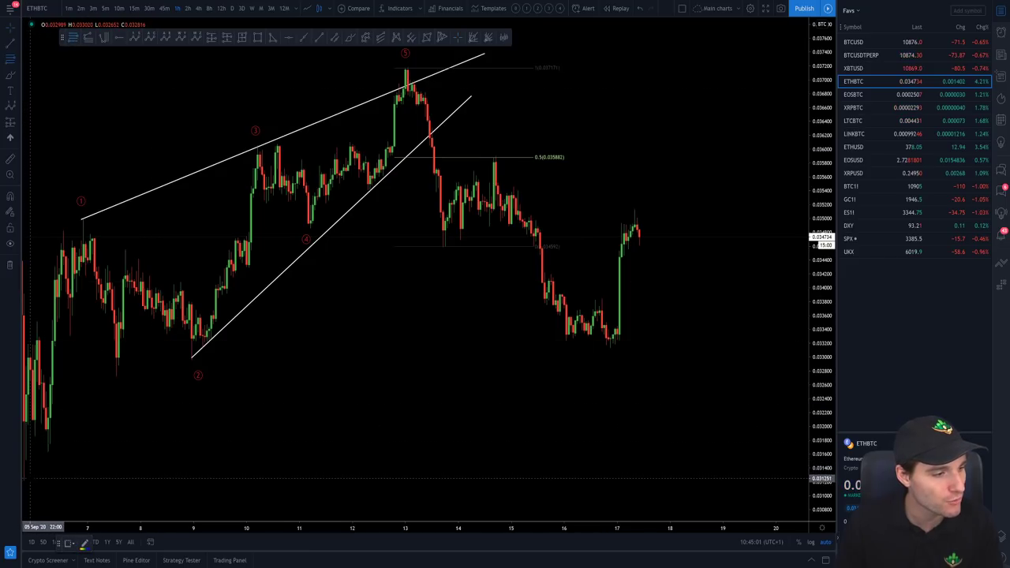
click(25, 479)
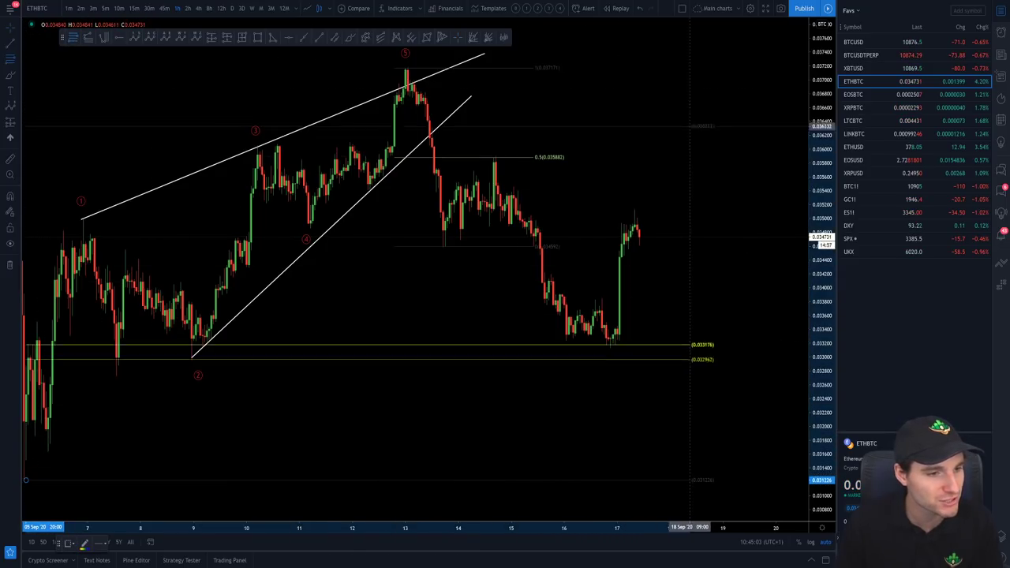
click(695, 68)
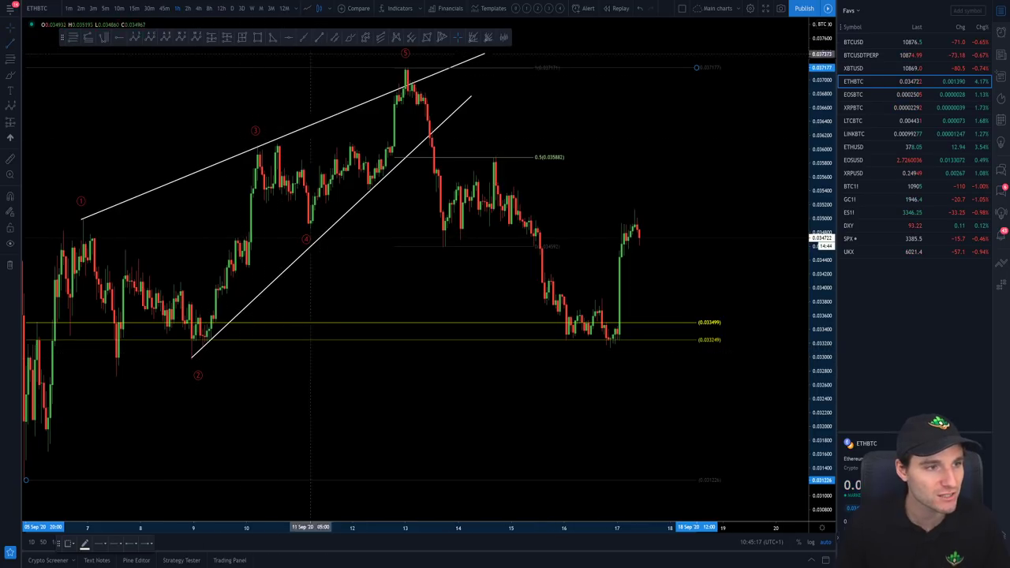
click(187, 357)
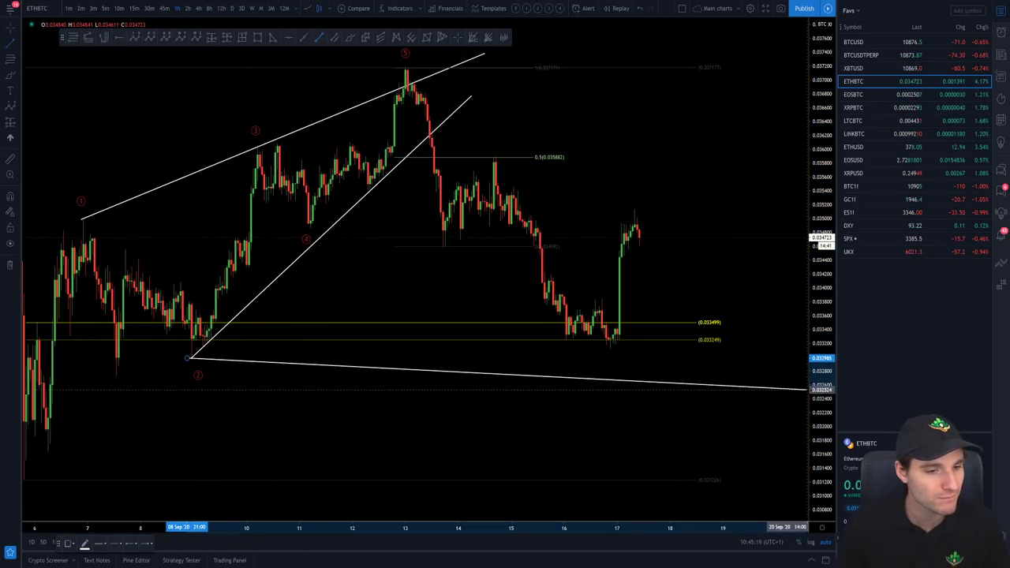
click(784, 358)
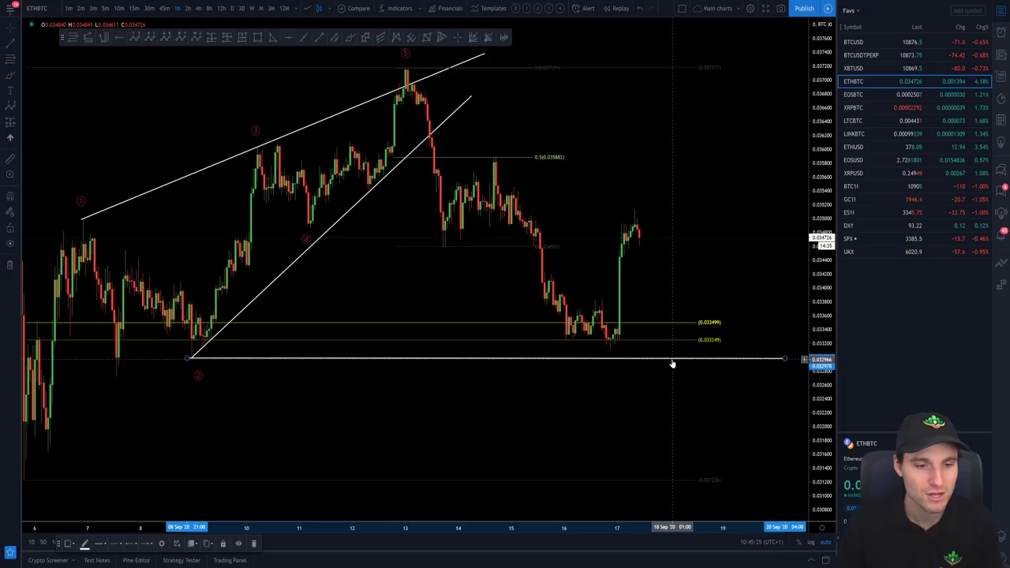
key(Delete)
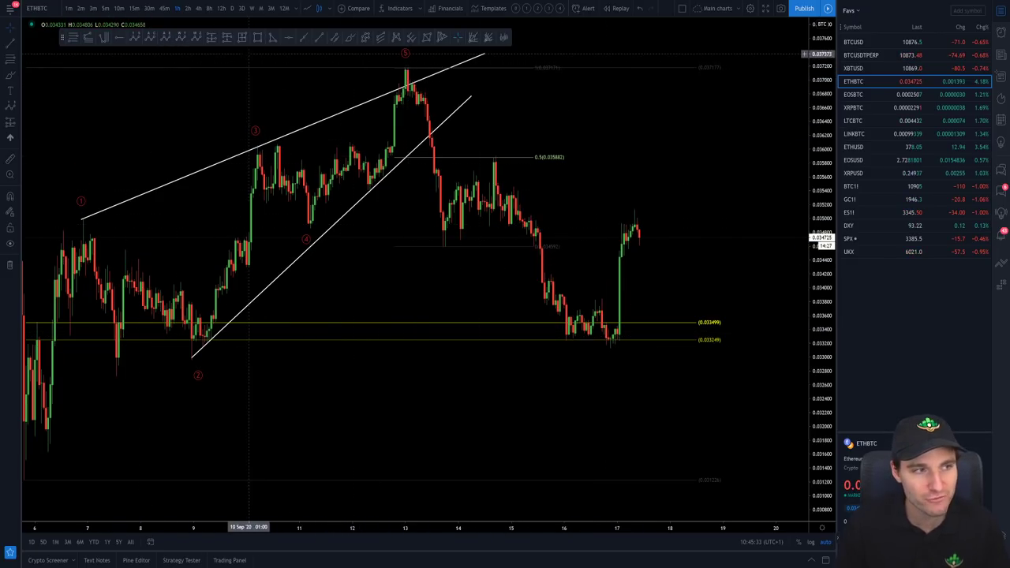
Mark the ABC correction from the wave 5 top through the A low, B bounce high and C low
click(150, 37)
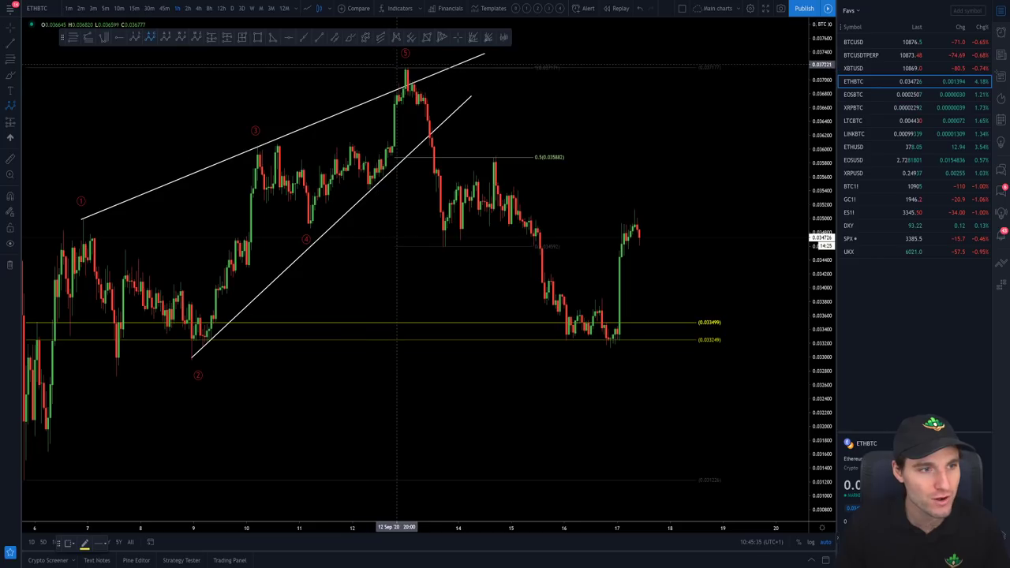
click(397, 63)
click(441, 251)
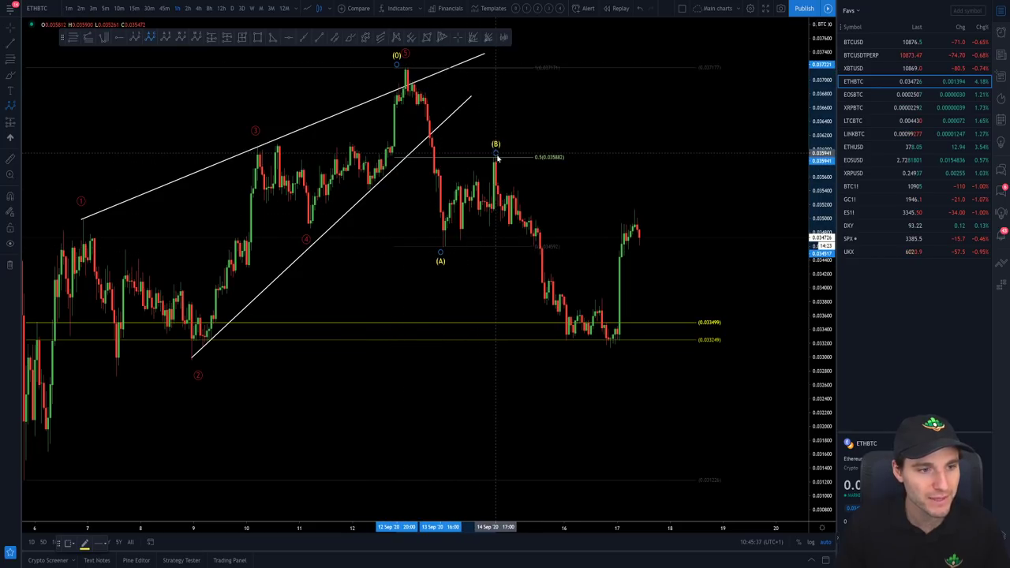
click(496, 157)
click(613, 344)
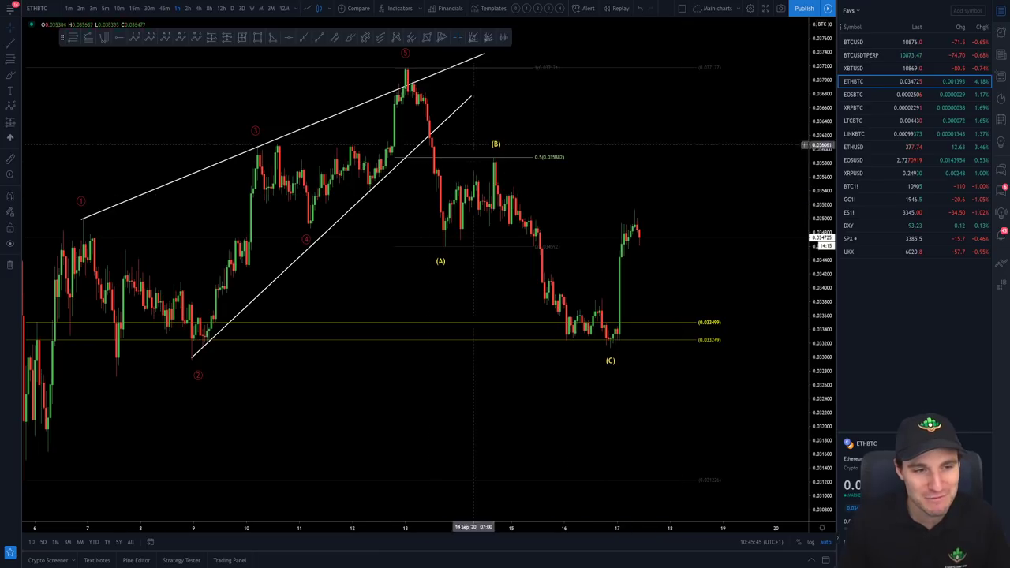
click(90, 39)
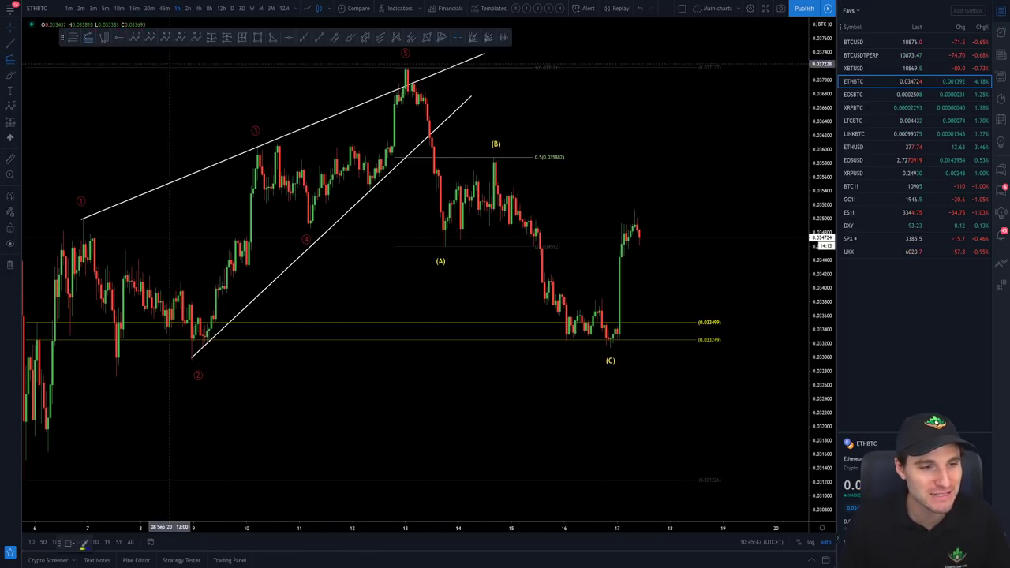
Draw a trend-based fib extension from the wave 5 high through the (A) low, its 1 level at 0.033325
click(385, 68)
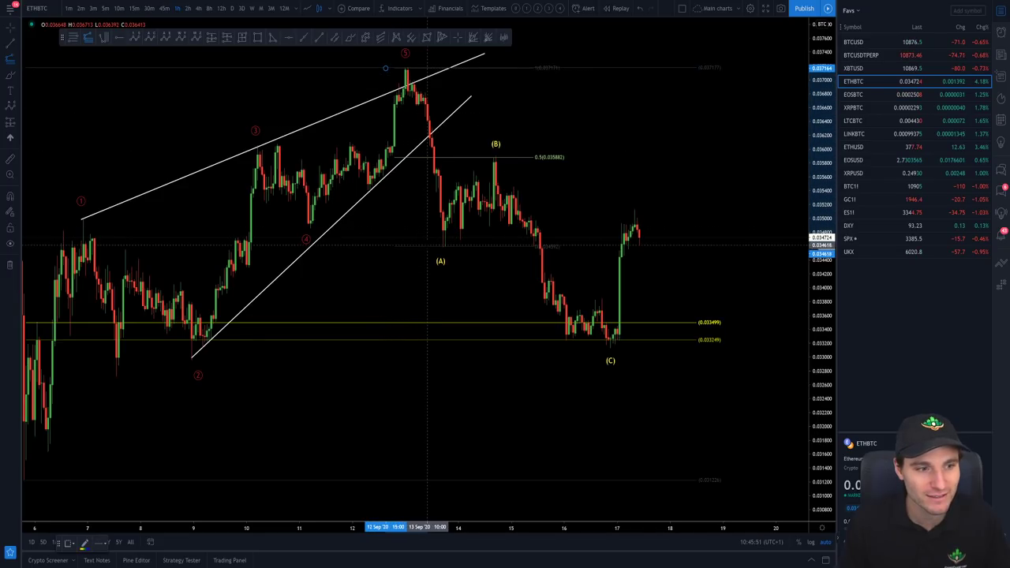
click(430, 247)
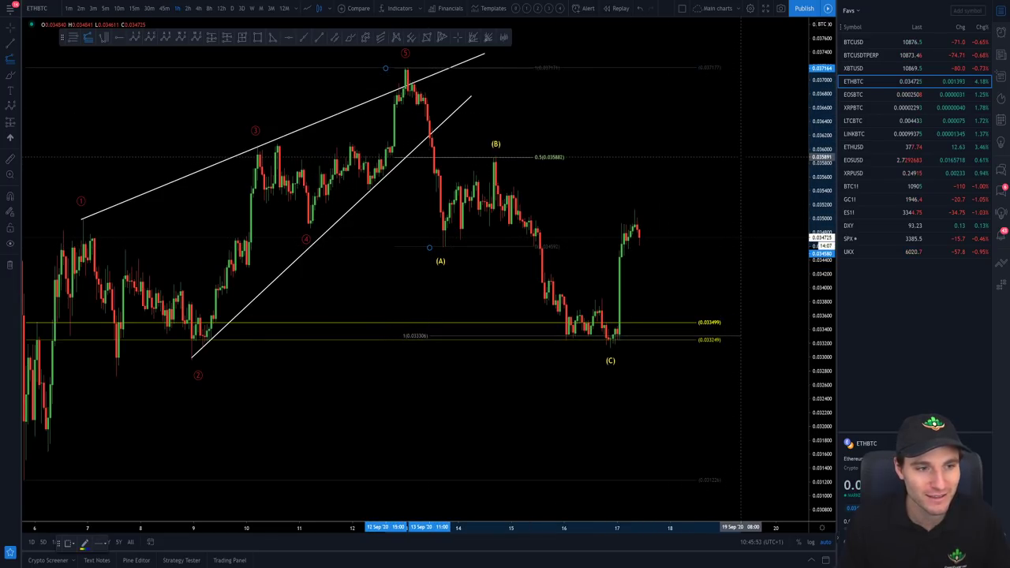
click(742, 156)
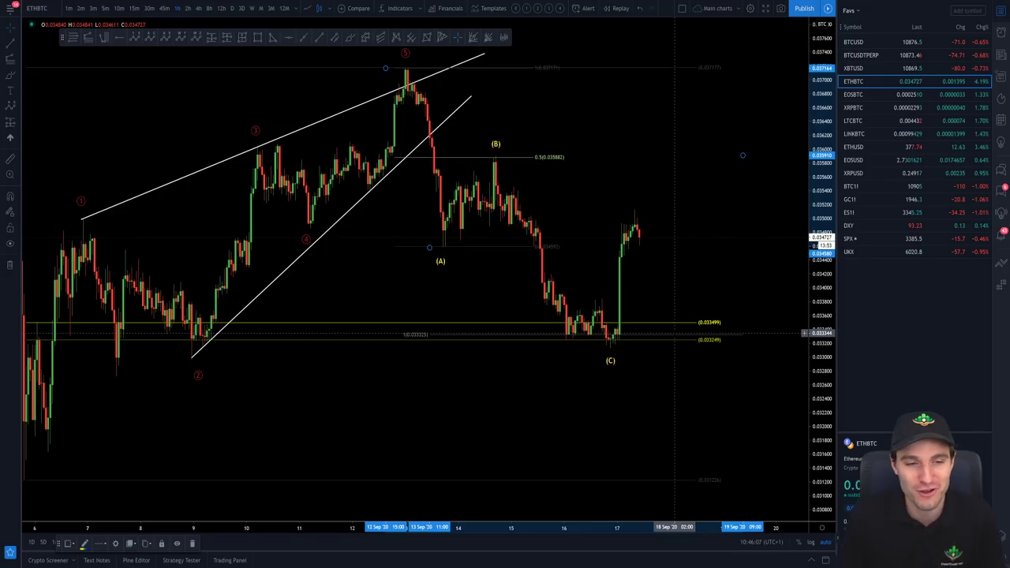
click(237, 378)
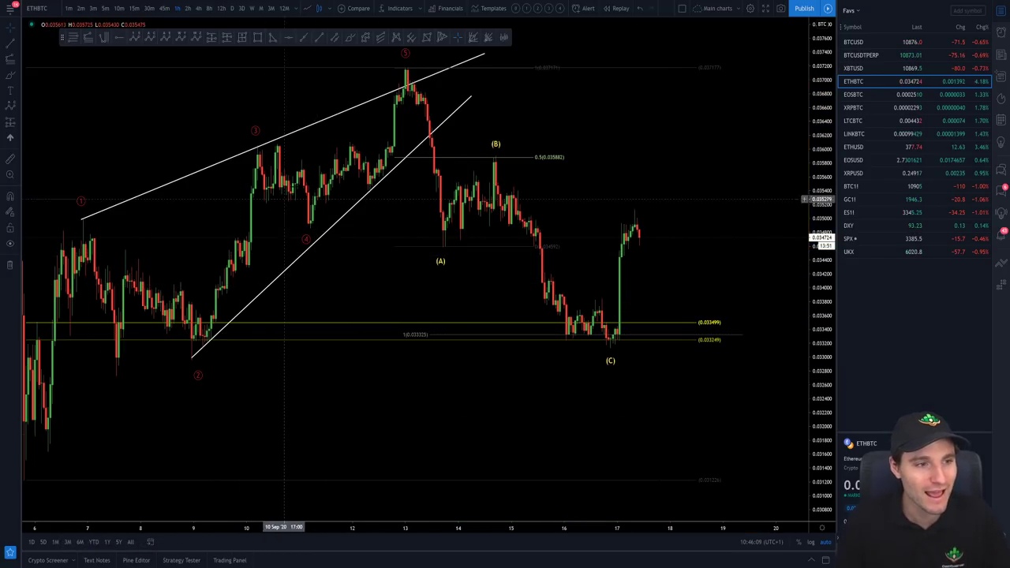
click(397, 67)
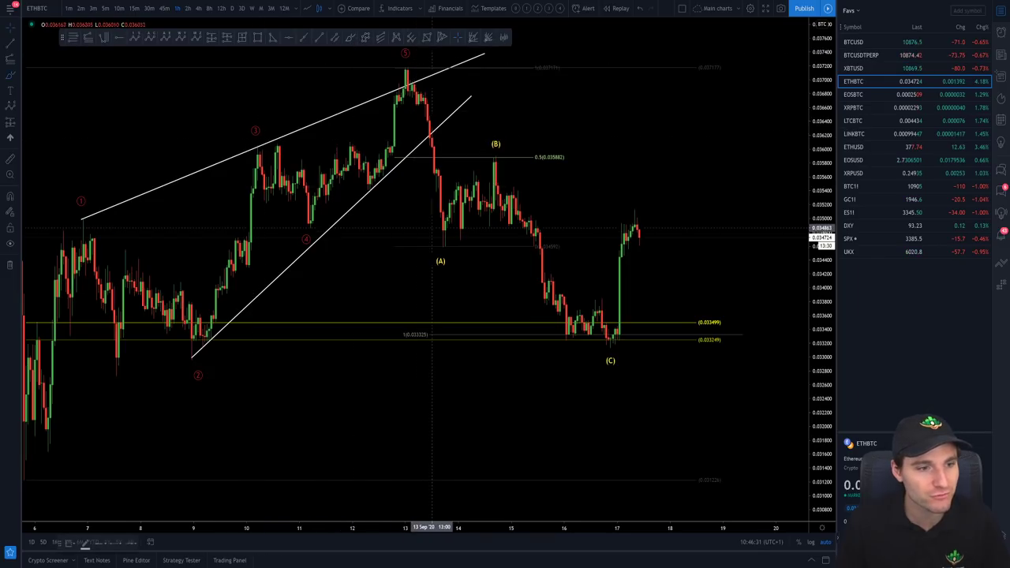
Try an (A)-to-(B) path line and a circle, then cancel both so the chart stays unchanged
click(444, 247)
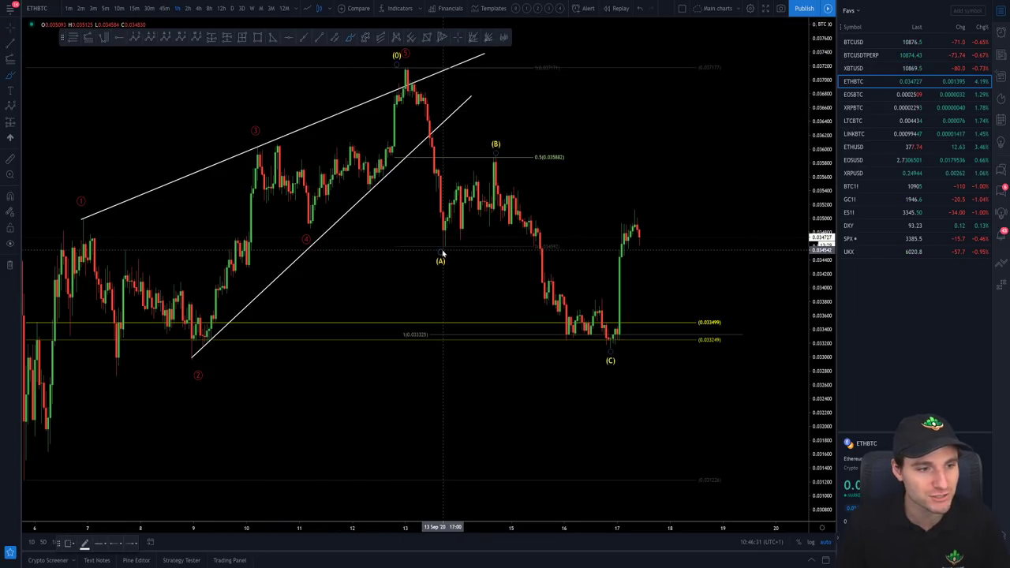
click(496, 161)
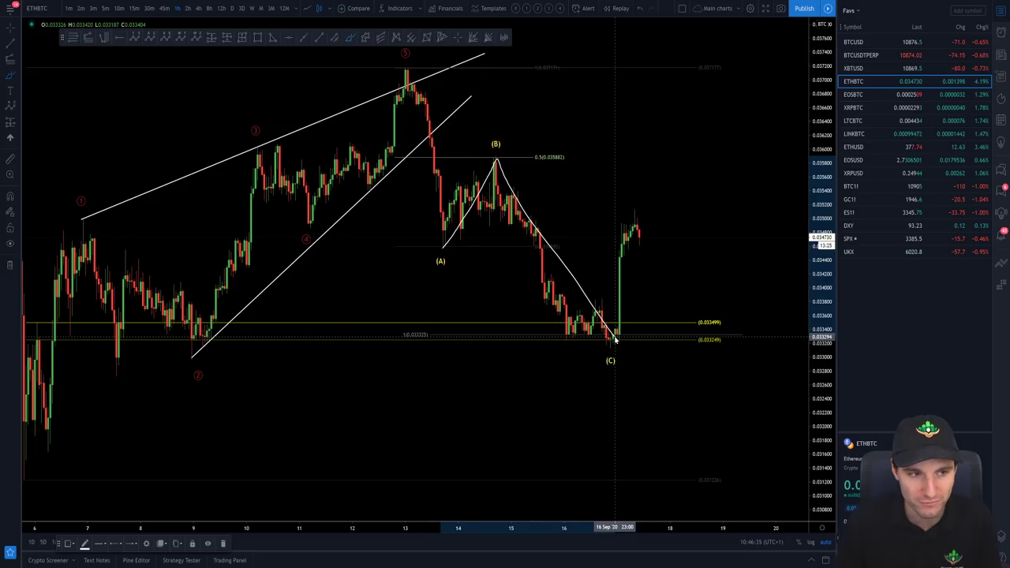
key(Escape)
mouse_move(430, 199)
mouse_down()
mouse_move(517, 247)
mouse_move(509, 202)
mouse_up()
key(Escape)
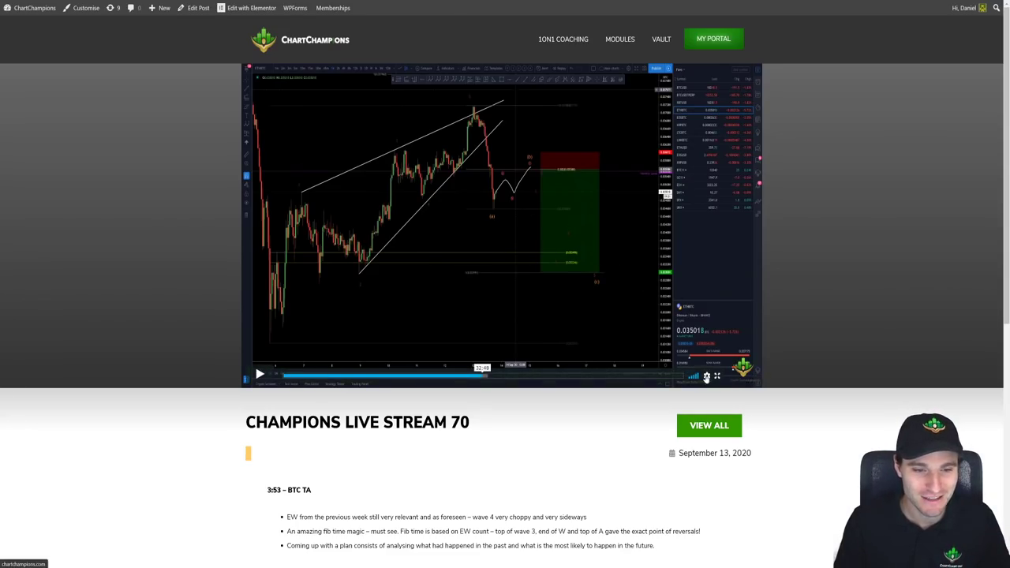
Make the Live Stream 70 video full screen to view its ETHBTC wedge chart
click(716, 377)
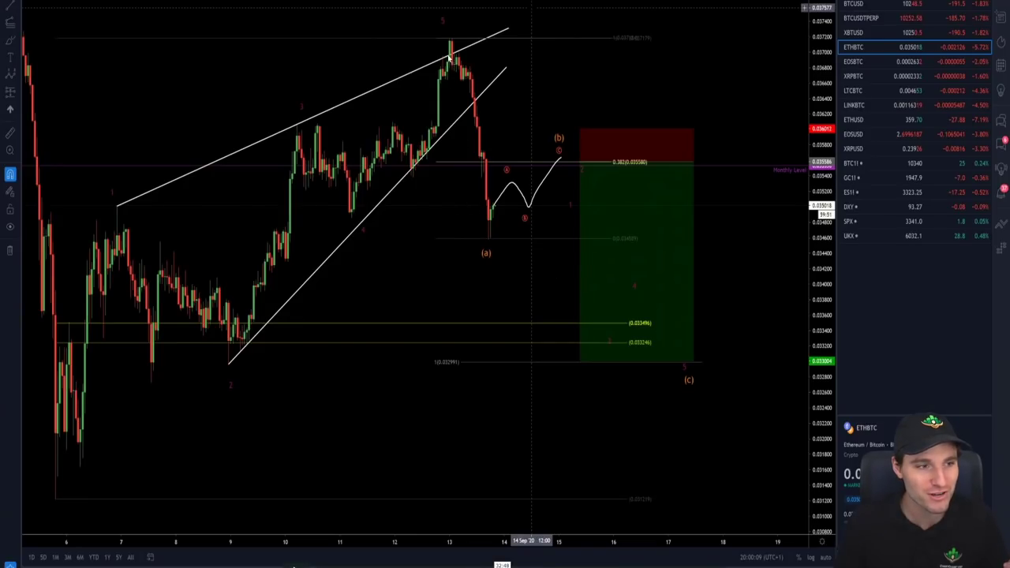